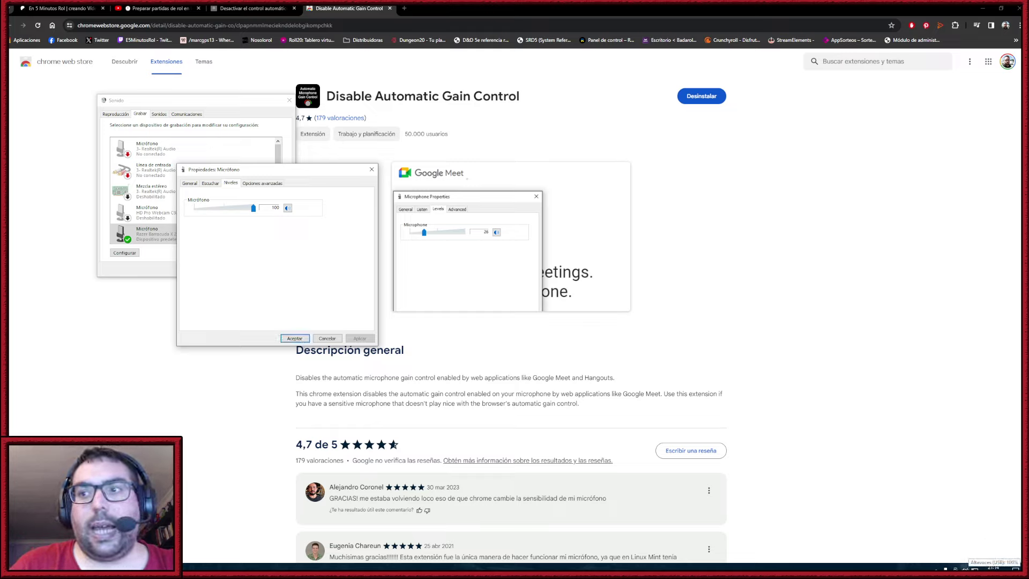
Close the open microphone properties and sound dialogs and show the empty desktop
right_click(965, 569)
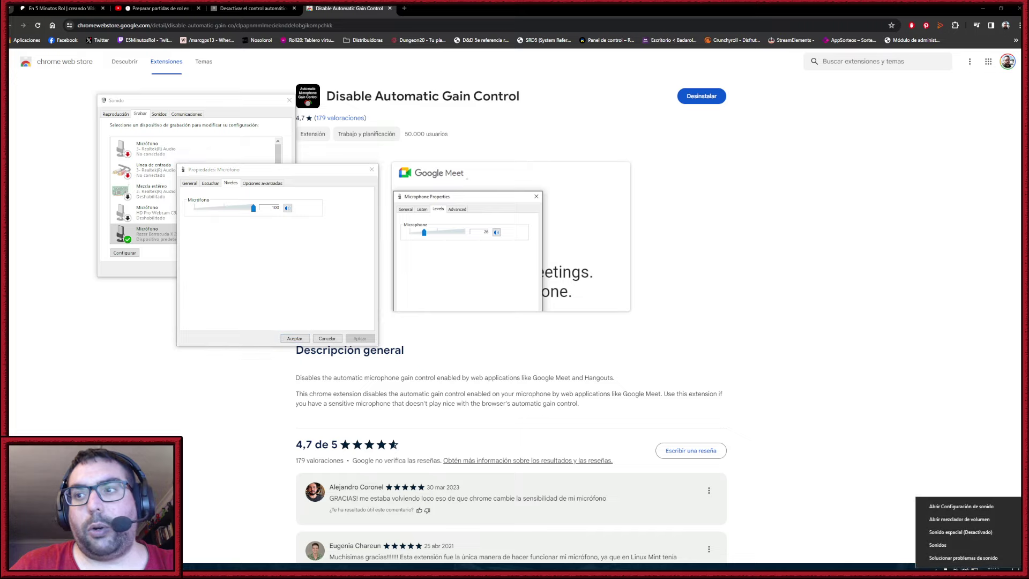
left_click(948, 546)
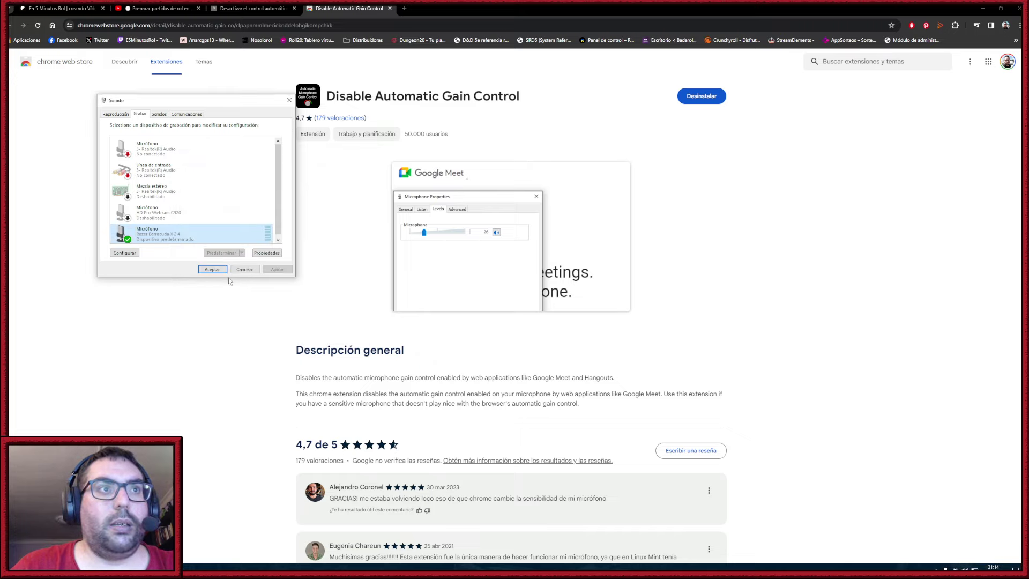
left_click(220, 270)
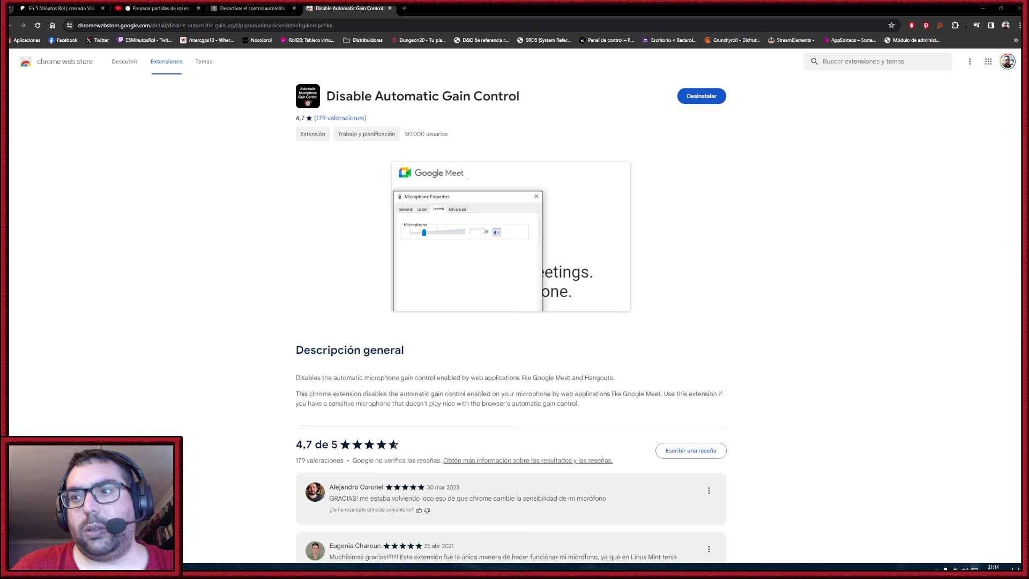
right_click(965, 568)
key("super+d")
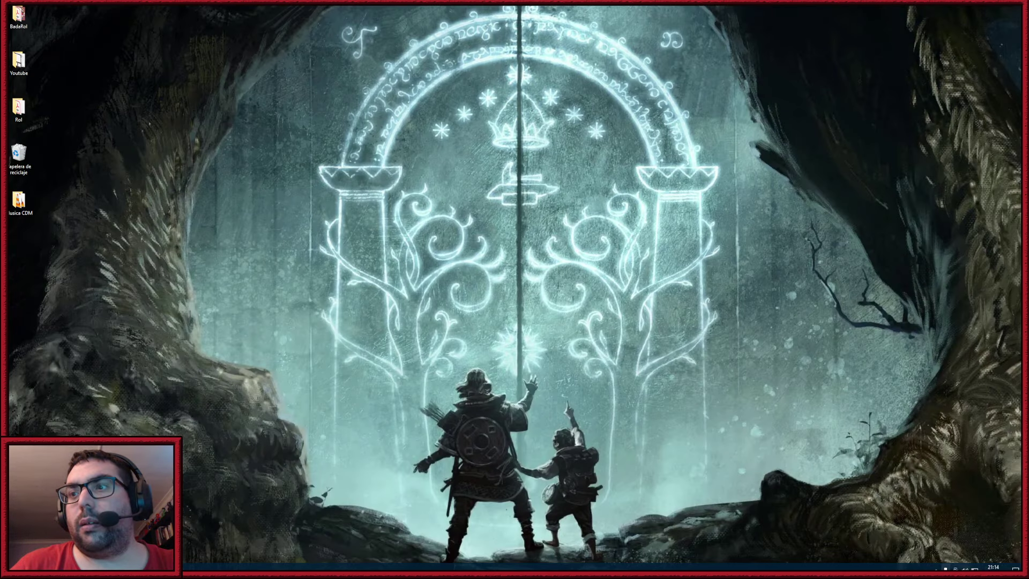
Open the Windows classic sound settings, move the window towards the screen's centre and show the recording devices
right_click(964, 569)
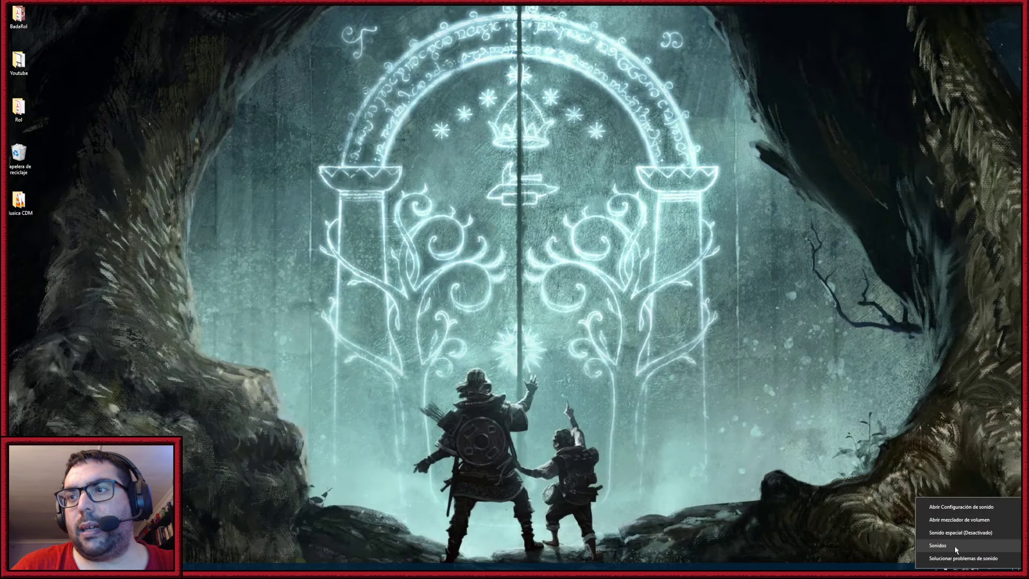
left_click(952, 545)
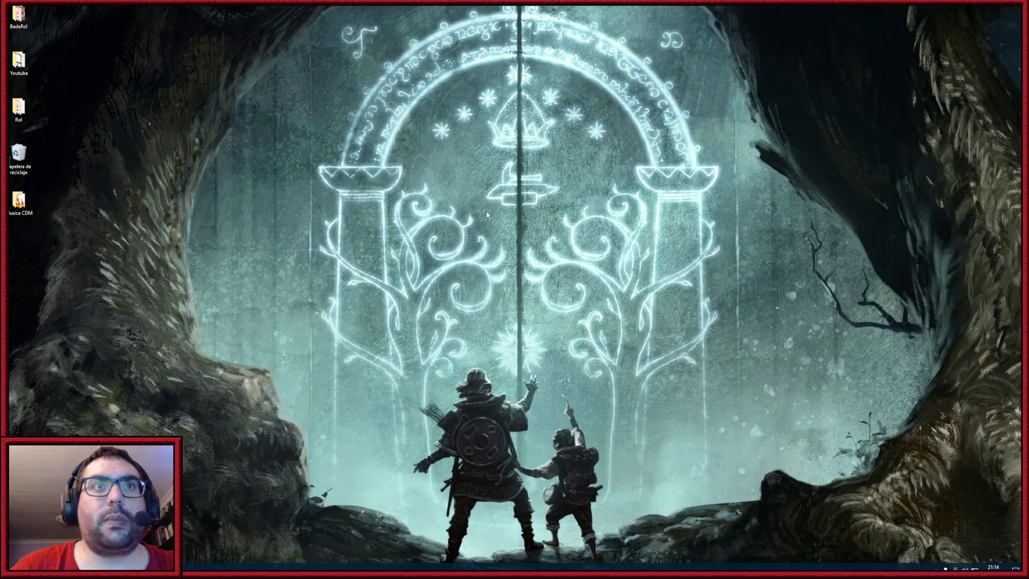
left_click_drag(197, 111, 454, 139)
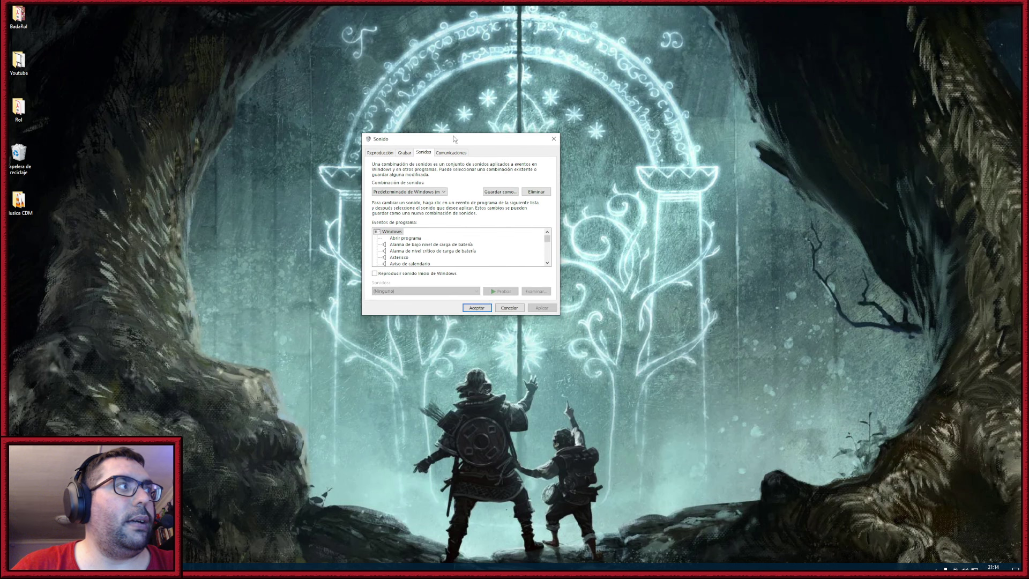
left_click(409, 153)
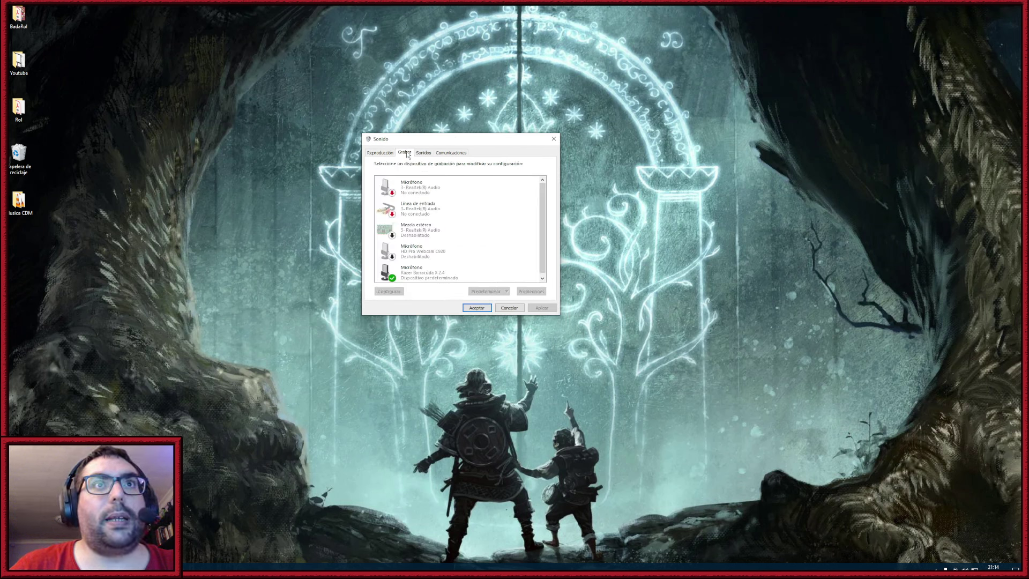
Open the properties of the default Razer Barracuda X 2.4 microphone and view its input level
right_click(421, 277)
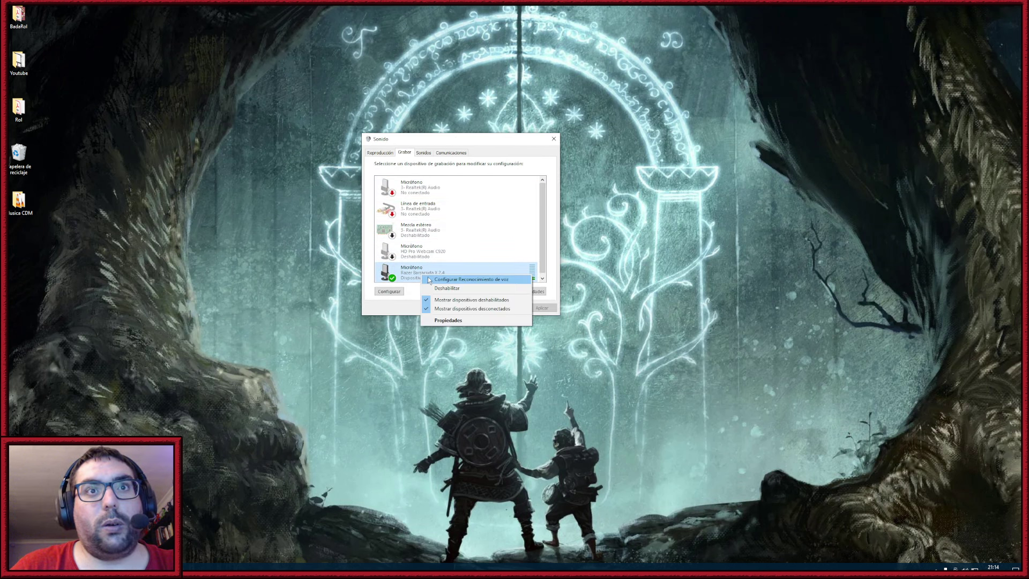
left_click(446, 321)
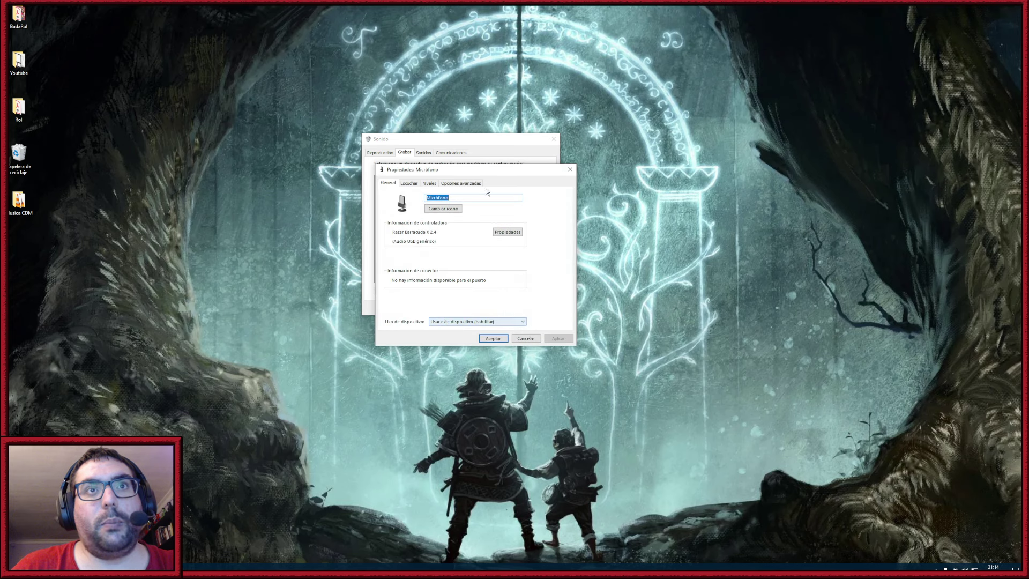
left_click_drag(476, 168, 342, 117)
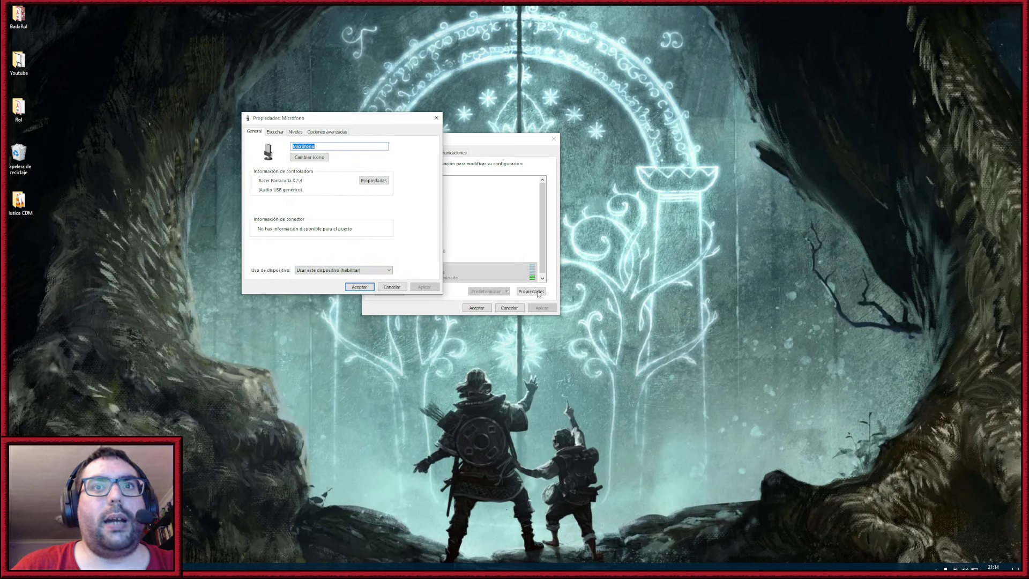
left_click(296, 131)
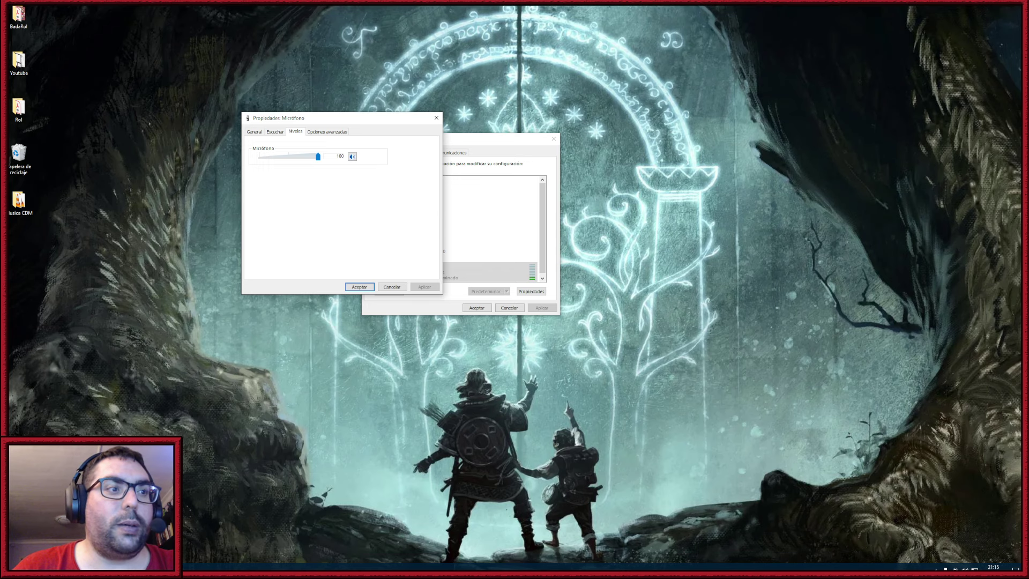
Switch to Chrome and look up the Chrome Web Store entry among the browser's extension options
key("alt+Tab")
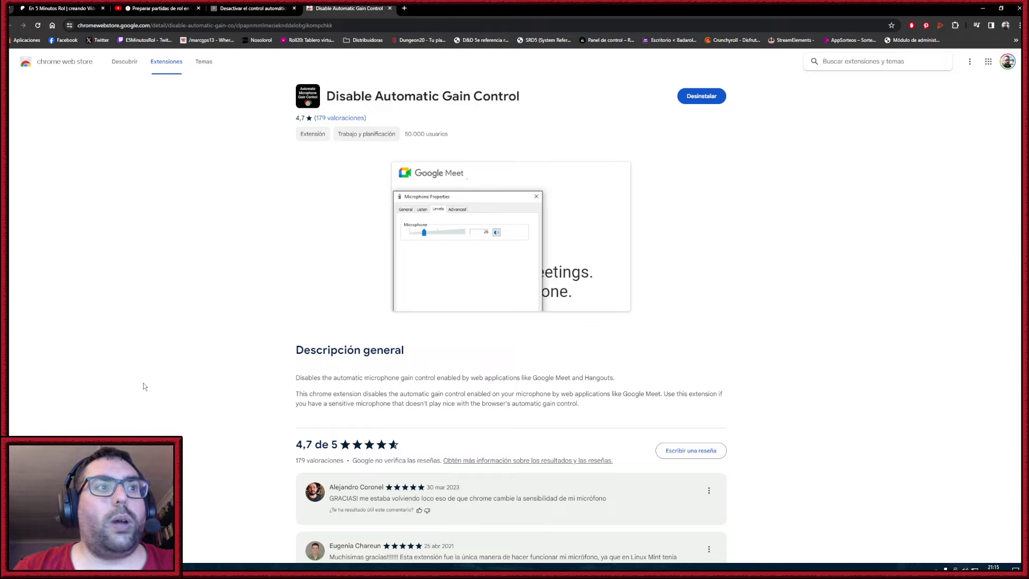
left_click(823, 61)
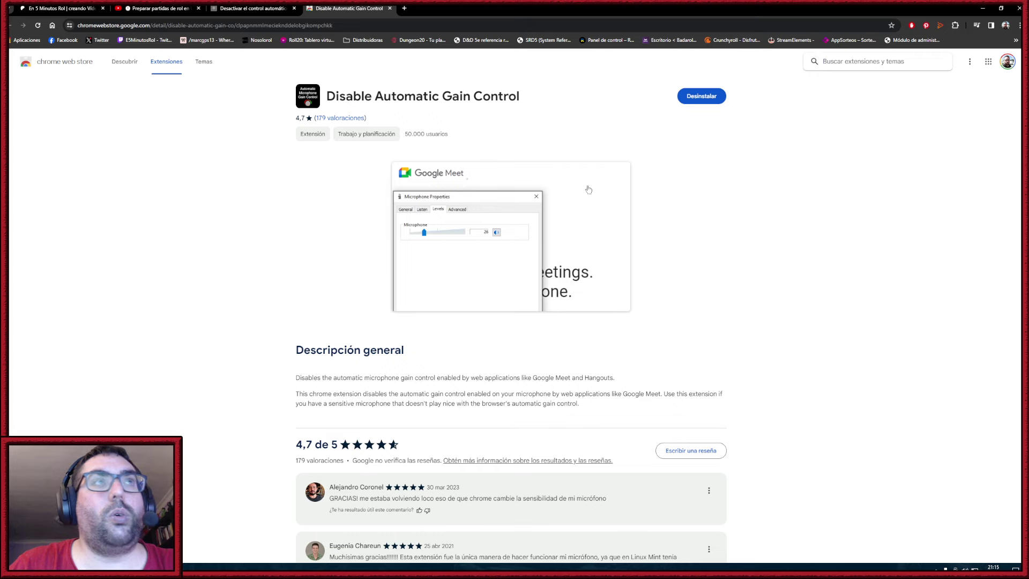
left_click(1020, 25)
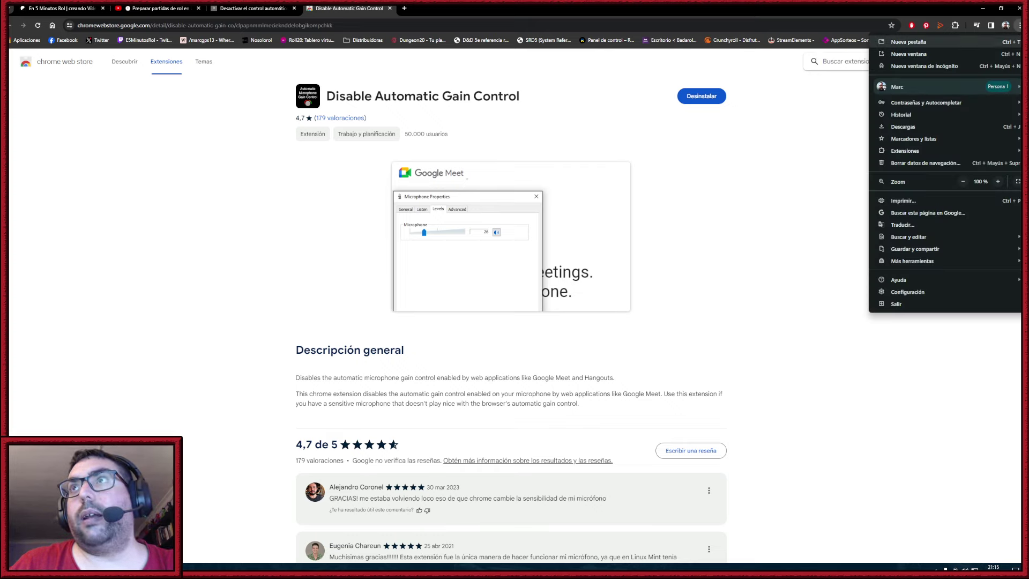
mouse_move(915, 153)
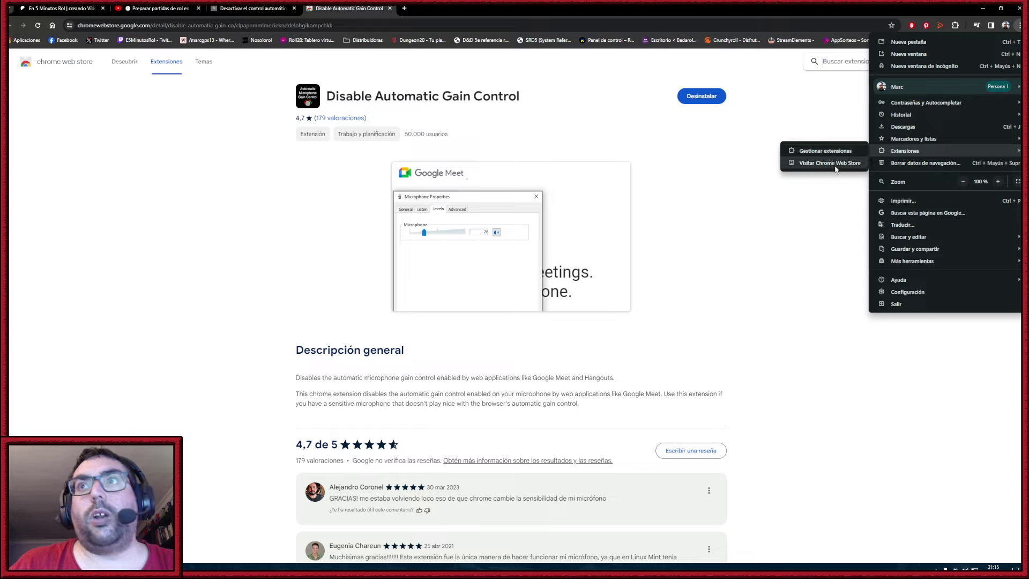
left_click(759, 238)
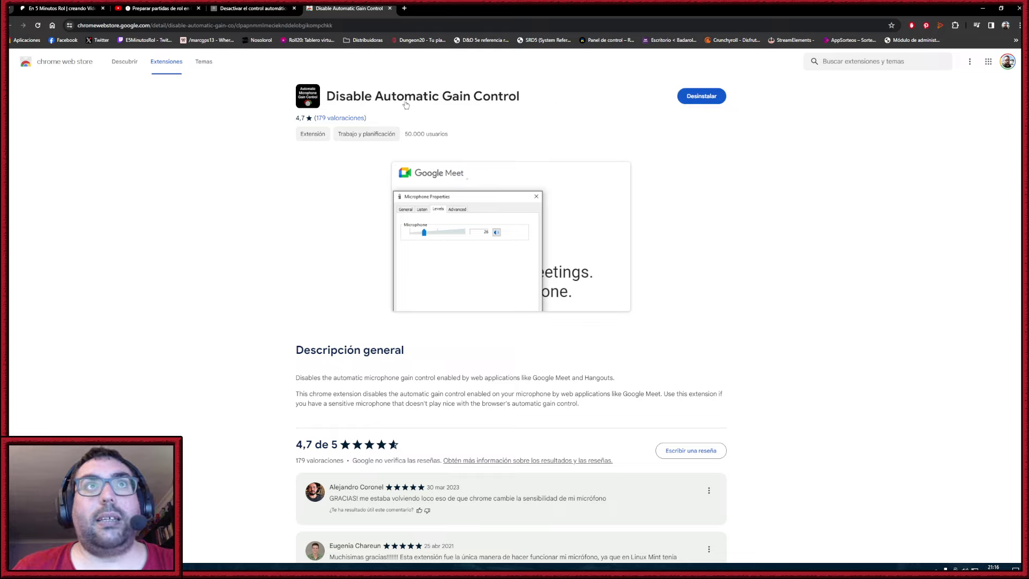
Open the bookmarked Whereby room in a new tab and check Disable Automatic Gain Control in that site's extension list
left_click(244, 10)
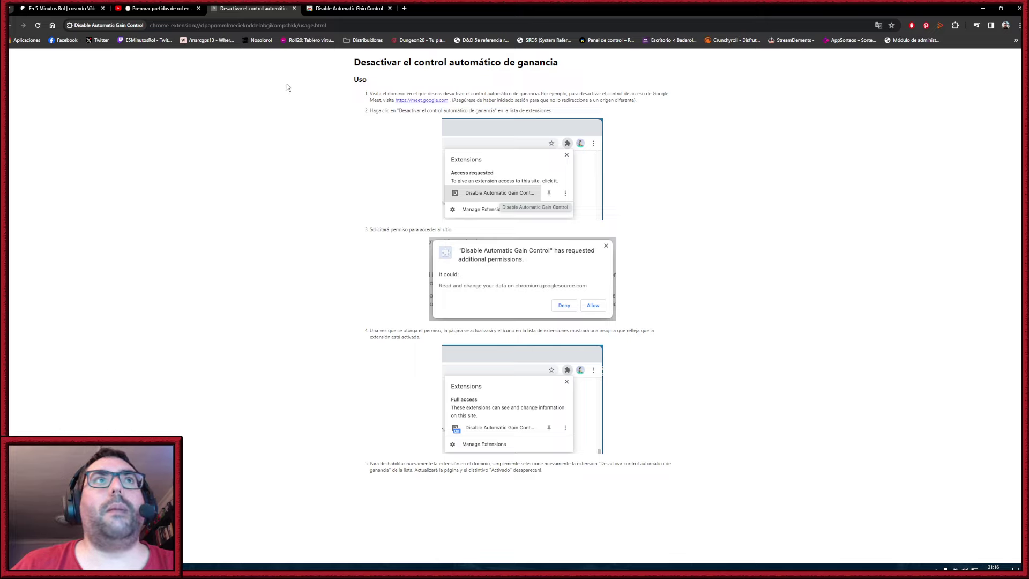
right_click(223, 43)
left_click(246, 47)
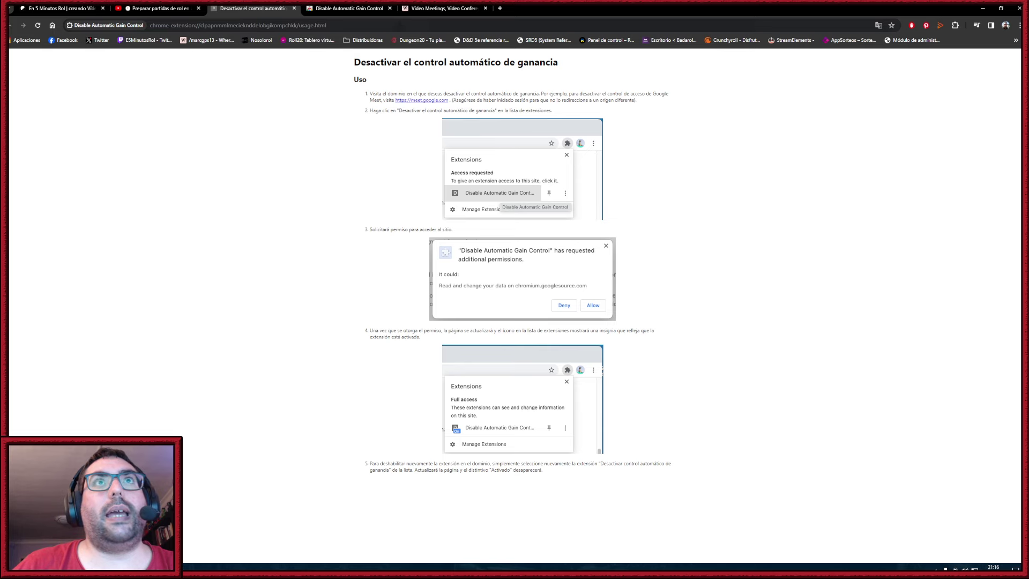
left_click(444, 9)
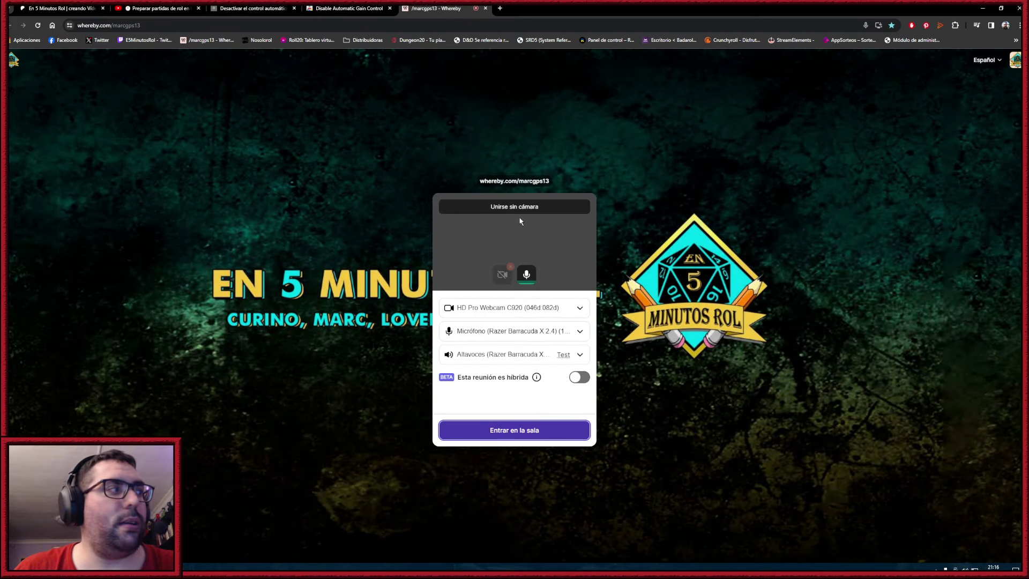
left_click(955, 26)
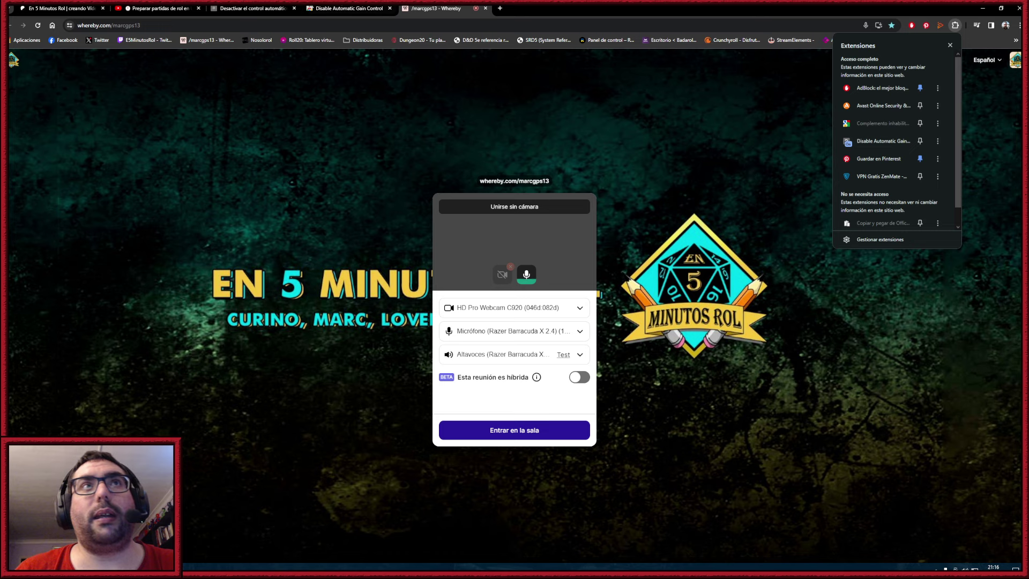
Return to the extension's usage page and examine which extensions request access there, including Disable Automatic Gain Control
left_click(251, 8)
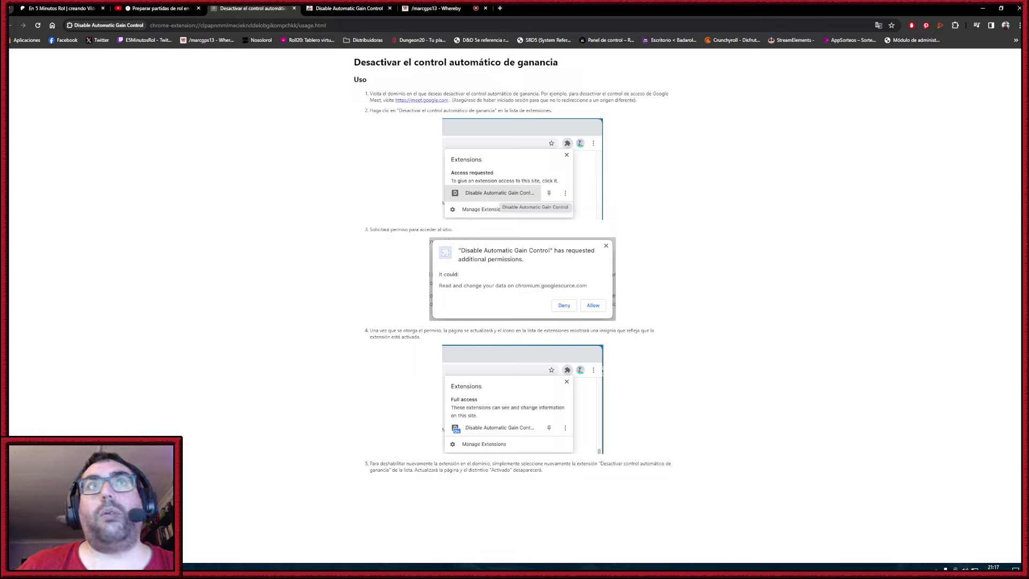
left_click(955, 25)
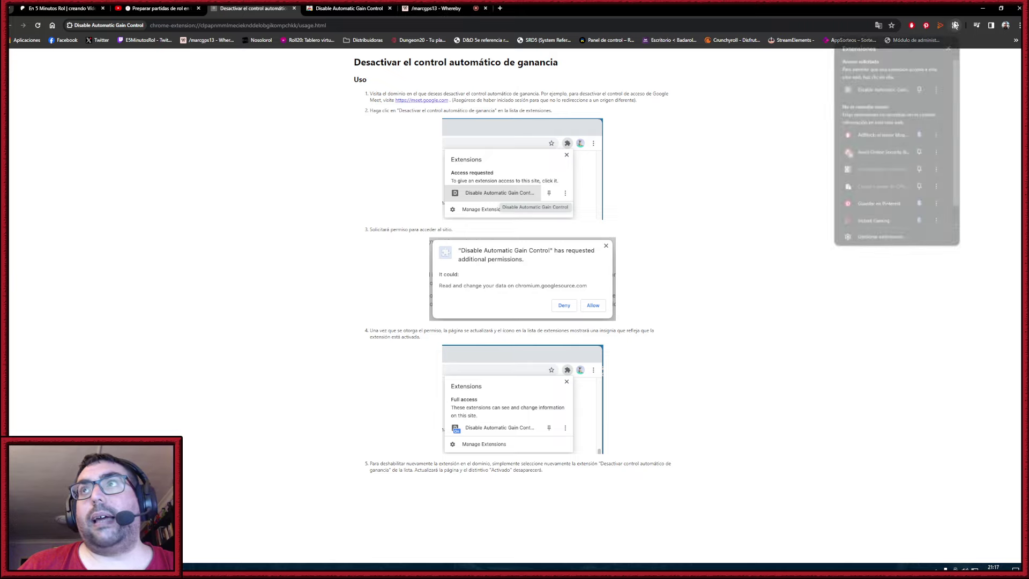
scroll(871, 204, "down", 1)
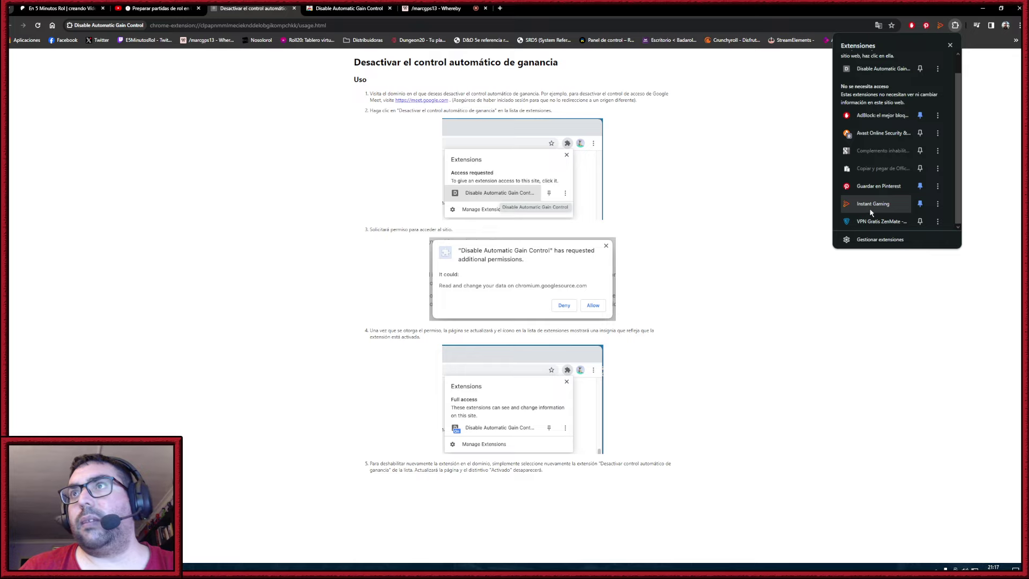
scroll(871, 211, "up", 1)
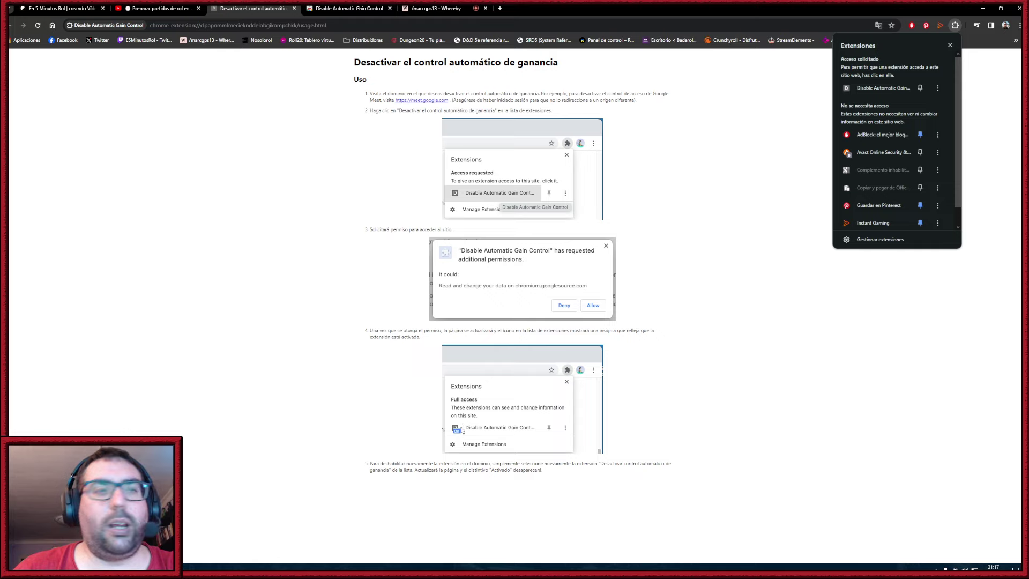
left_click(675, 365)
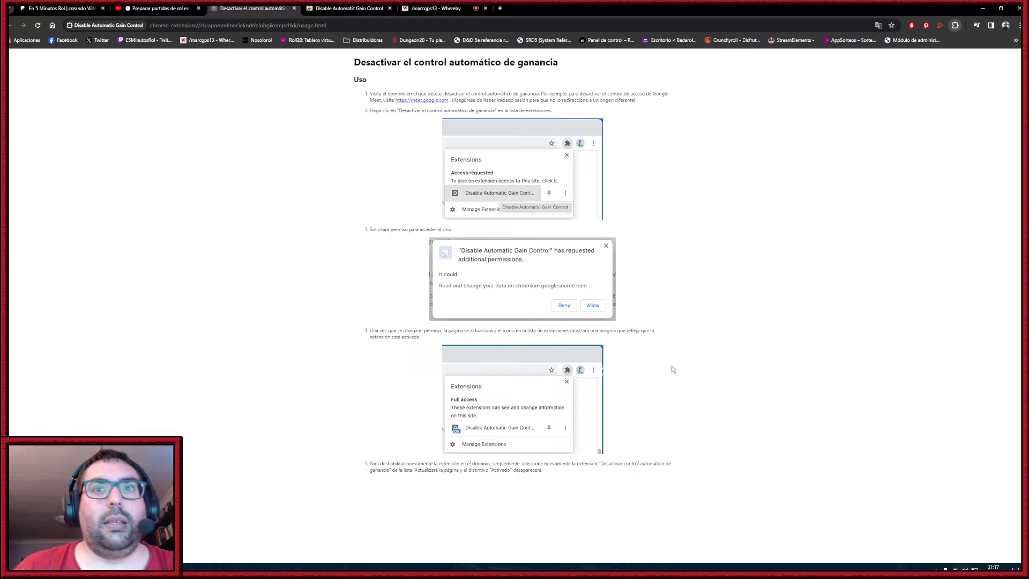
Enlarge the extension's usage page and read the steps for granting it access to a site
scroll(496, 411, "up", 5)
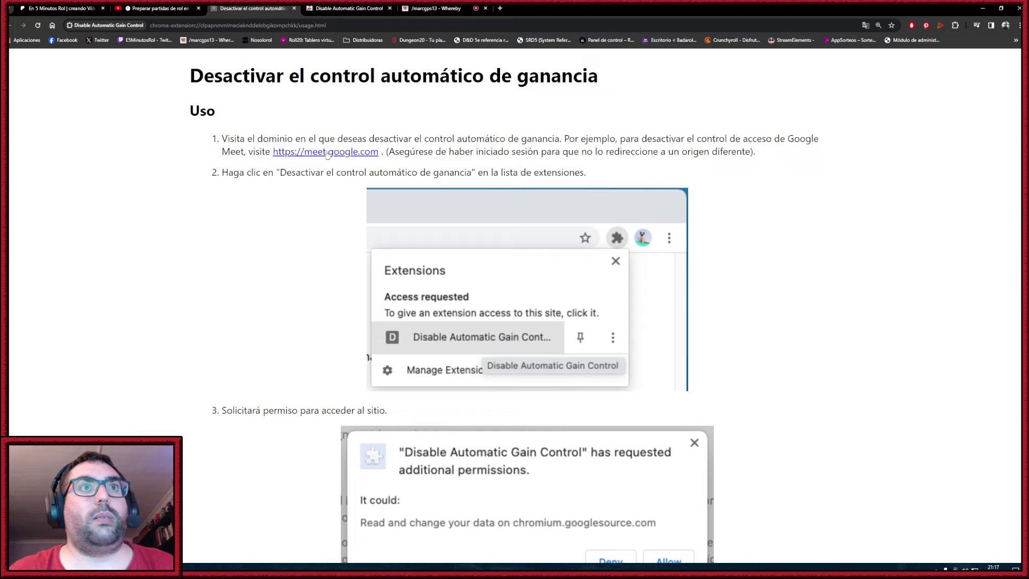
scroll(359, 154, "down", 1)
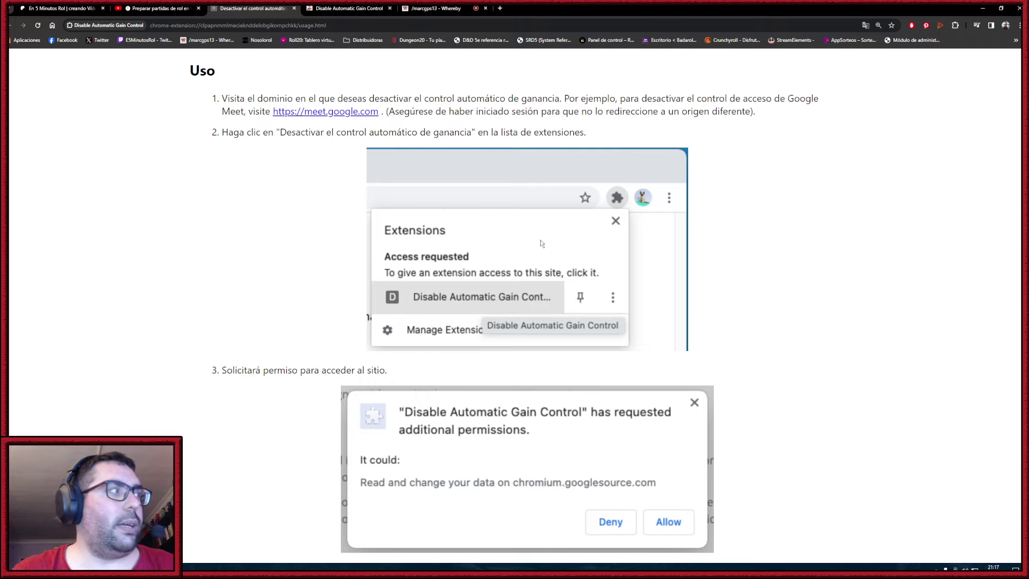
scroll(465, 301, "down", 3)
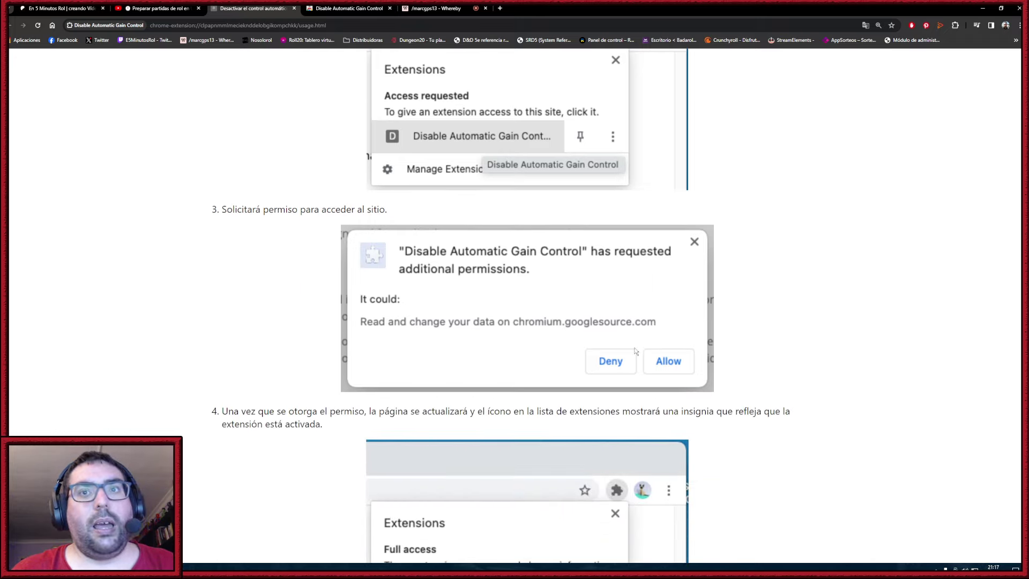
scroll(617, 284, "down", 2)
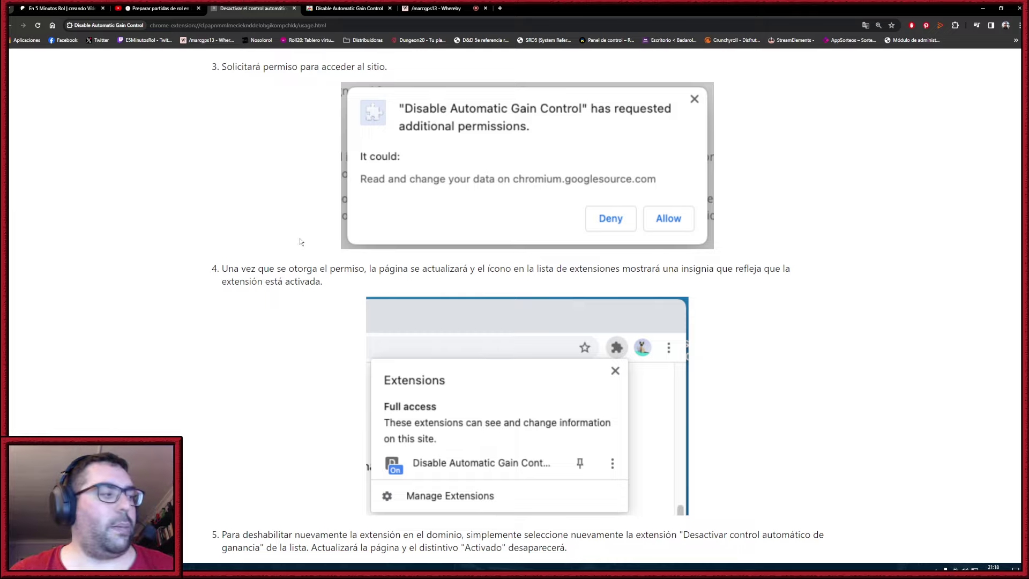
Return the usage page to its default zoom and close the YouTube tab about preparing role-playing games
key("ctrl+plus")
key("ctrl+minus")
key("ctrl+minus")
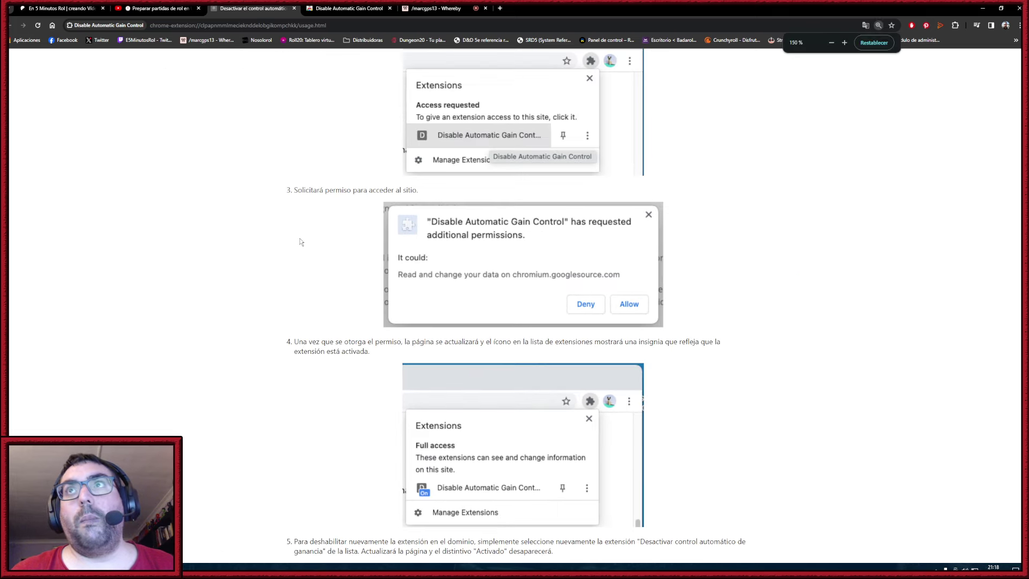
key("ctrl+minus")
key("ctrl+minus")
key("ctrl+minus")
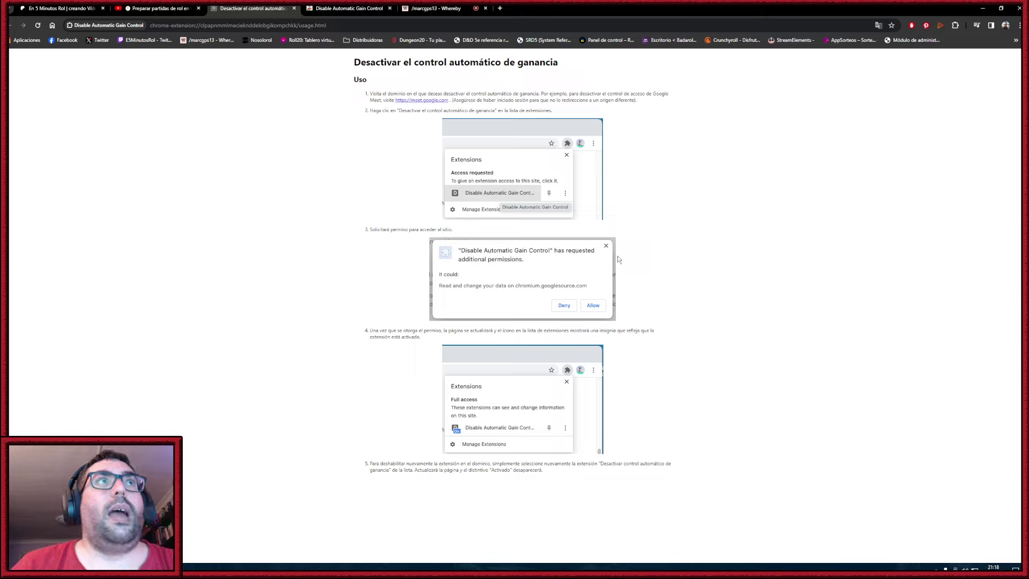
left_click(198, 8)
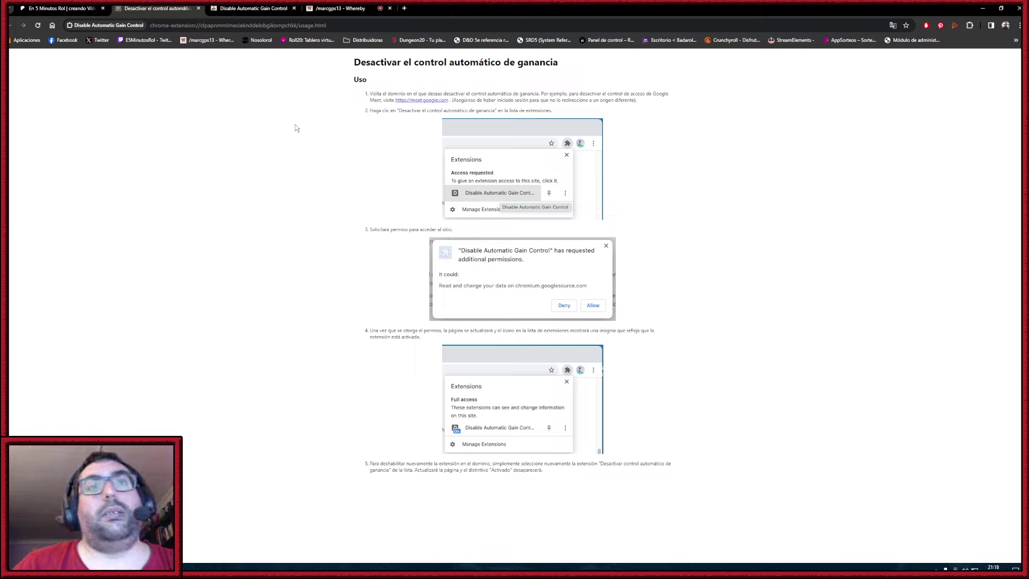